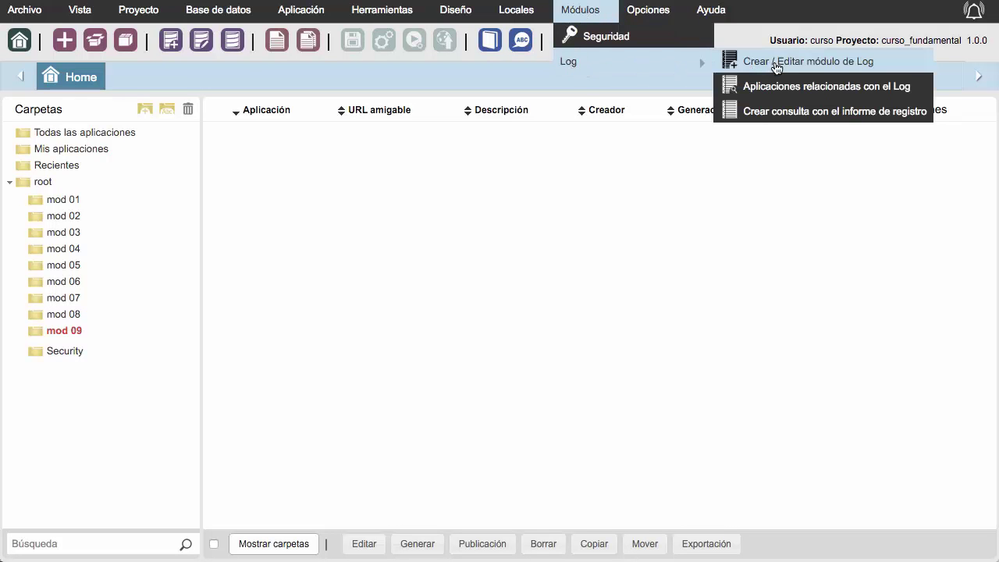
- Start a new Log module scheme named "log" on the conn_mysql connection, with its table dropped if it already exists
click(778, 63)
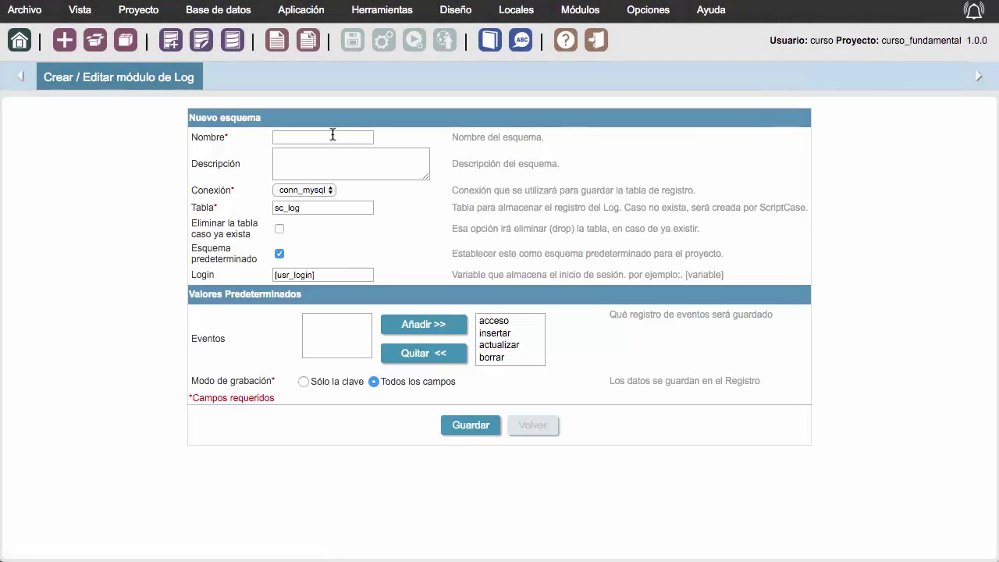
click(331, 135)
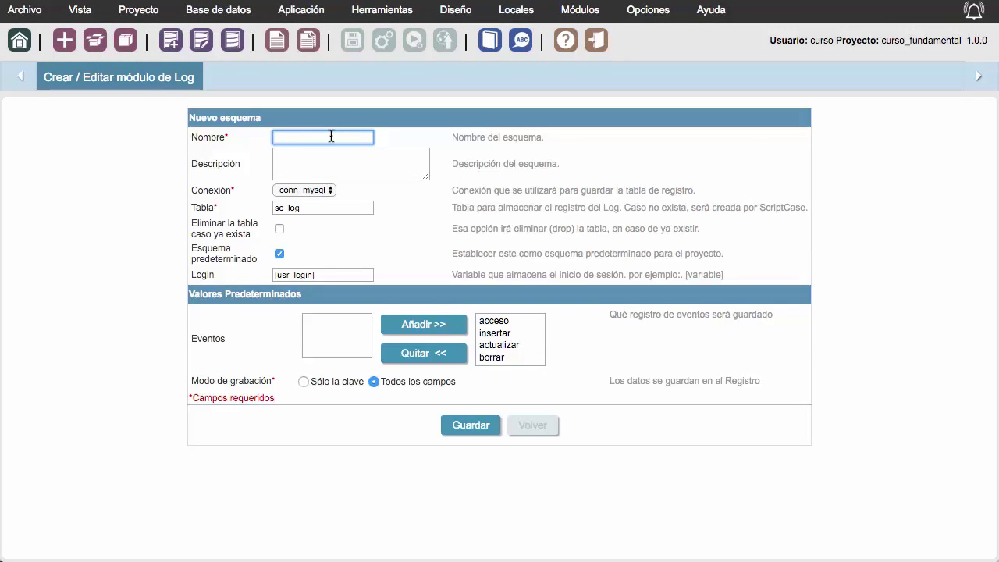
text(log)
key(Tab)
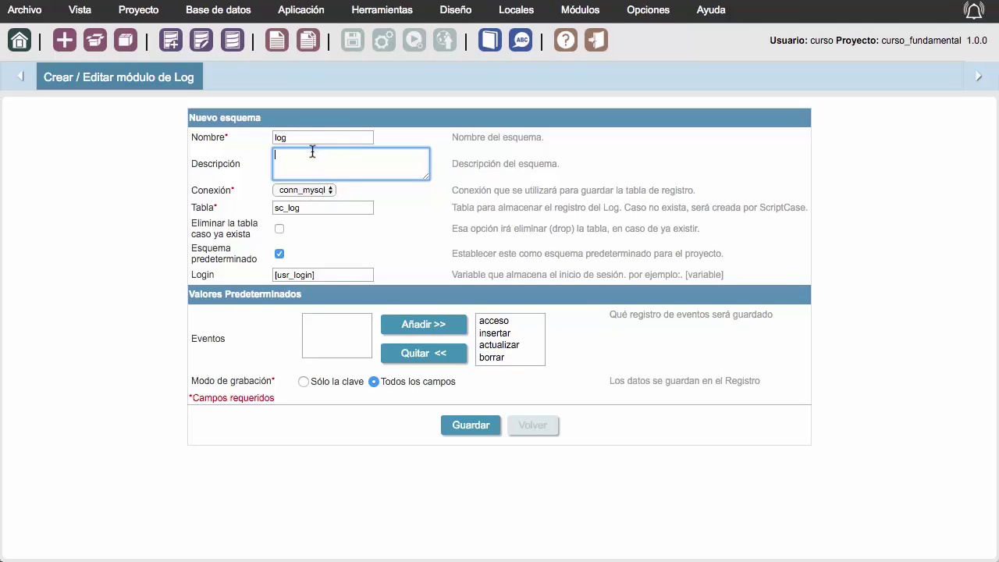
click(298, 191)
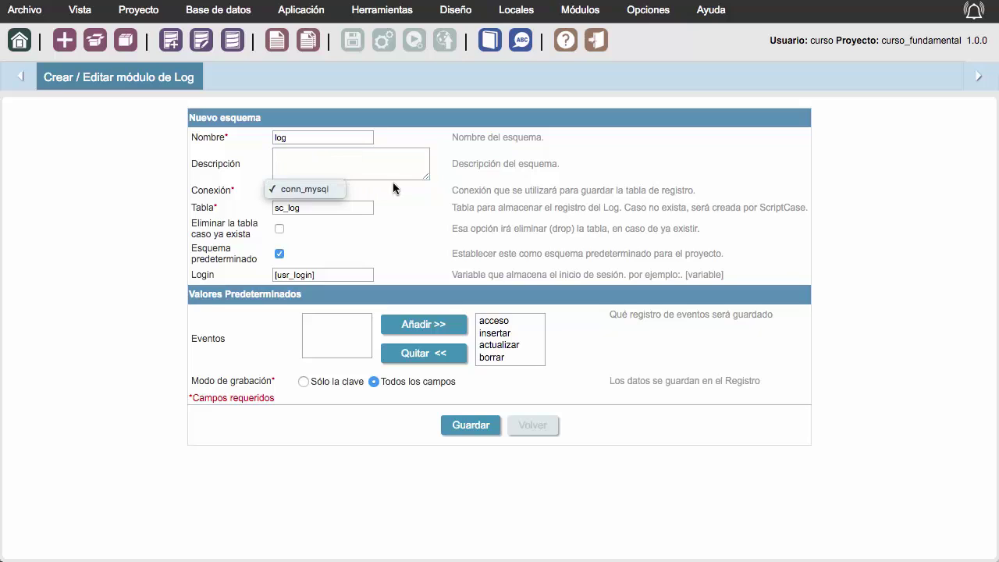
click(309, 188)
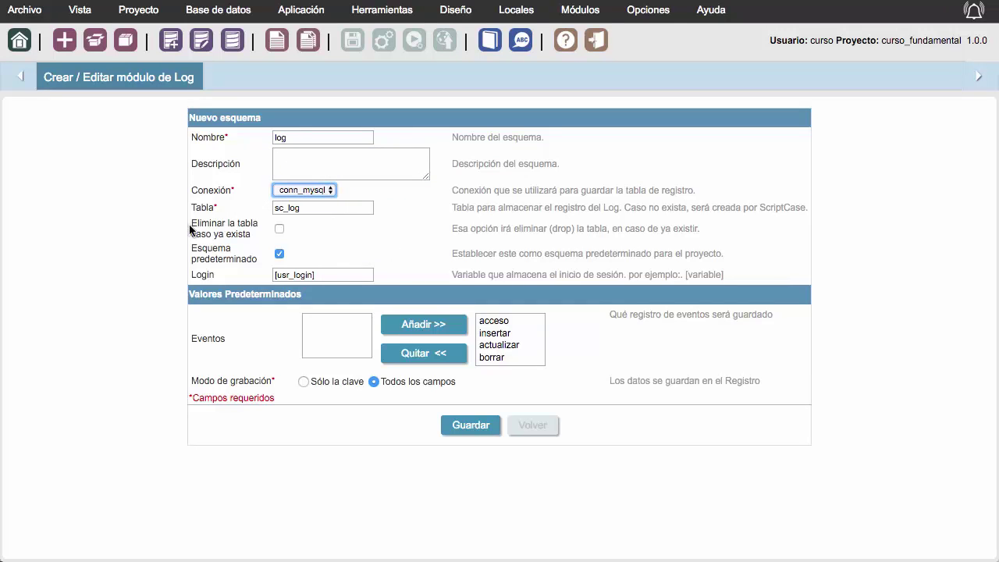
click(280, 229)
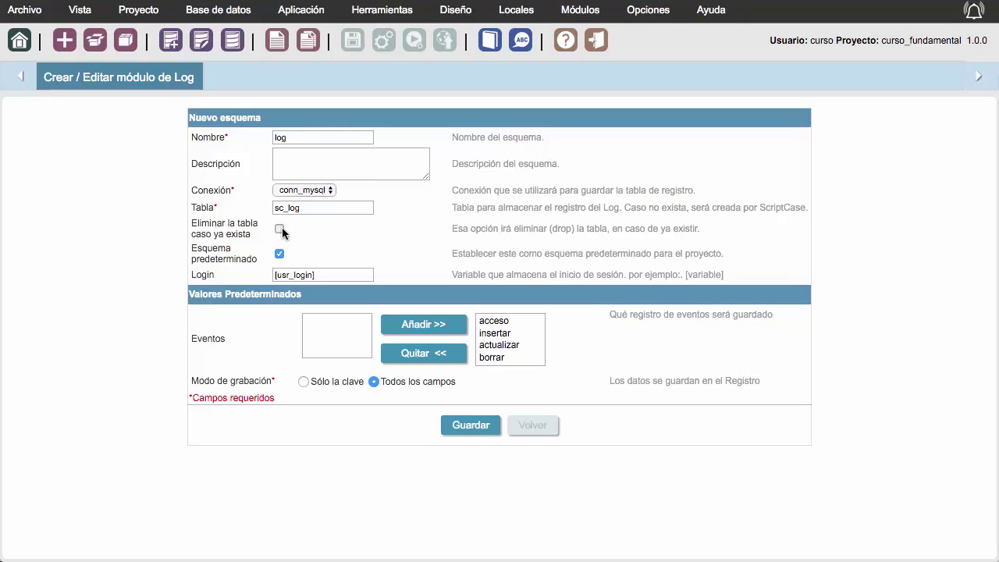
click(365, 269)
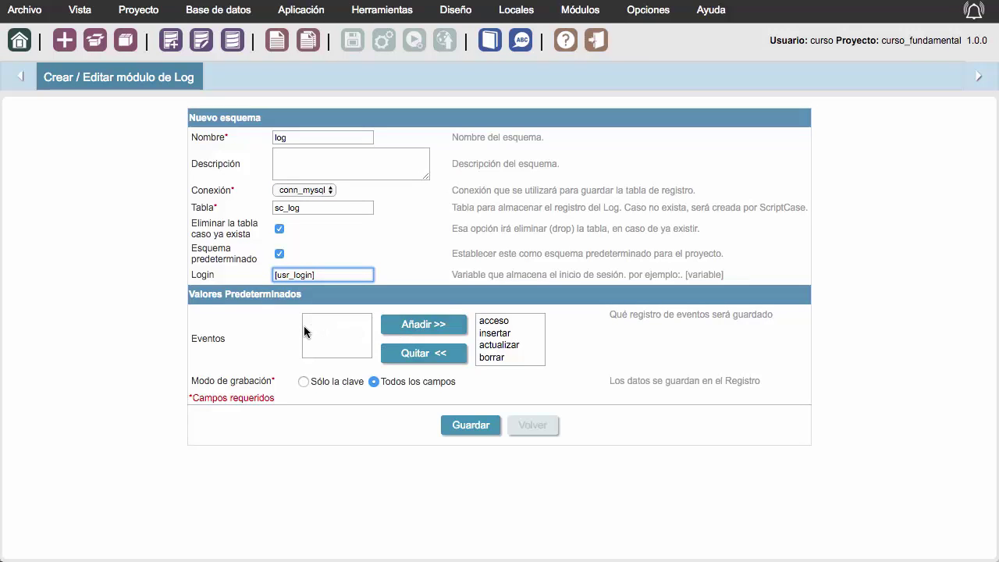
- Set the scheme's recording mode to Todos los campos and save the scheme, creating its sc_log table
click(492, 322)
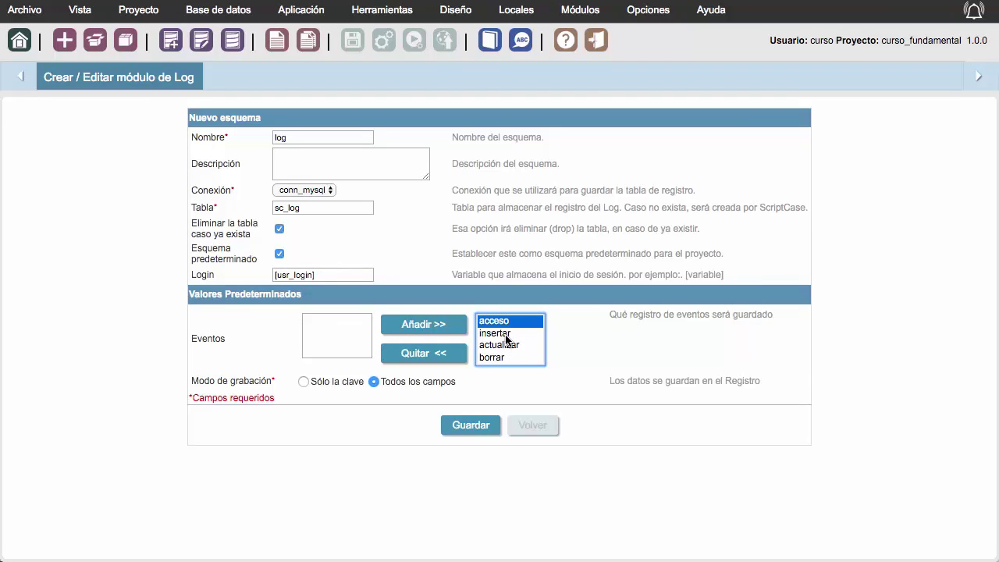
click(505, 335)
click(504, 348)
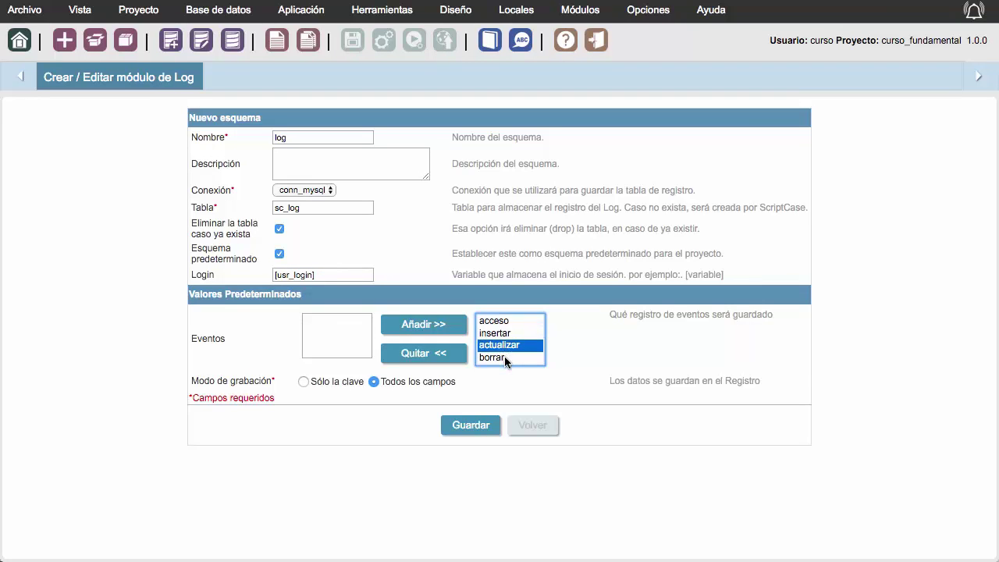
click(504, 359)
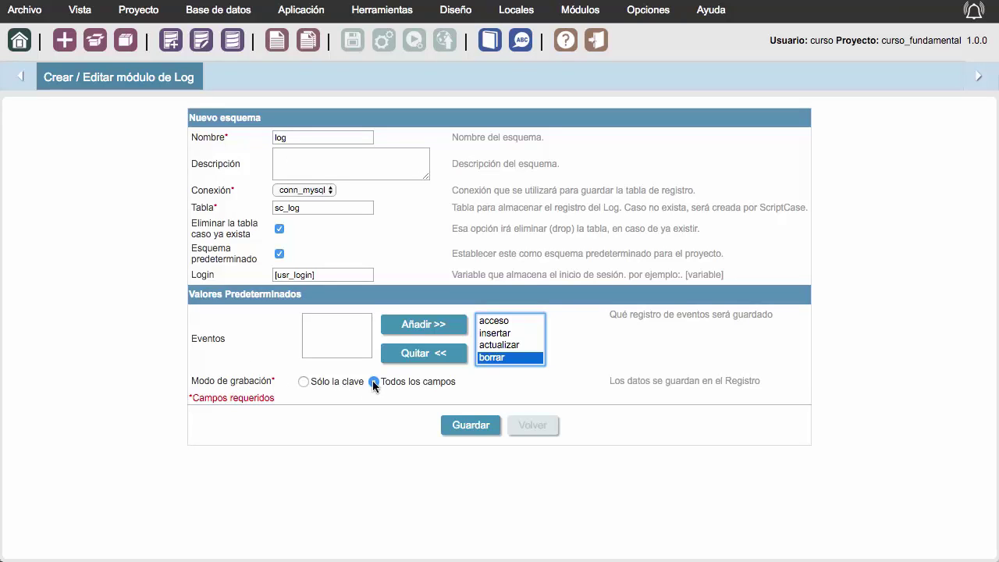
click(305, 381)
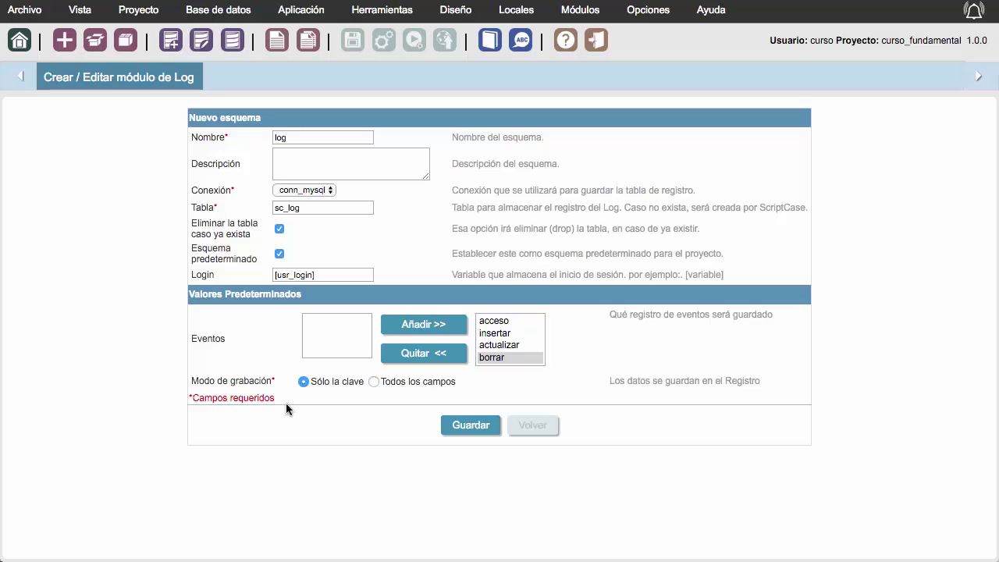
click(374, 381)
click(476, 425)
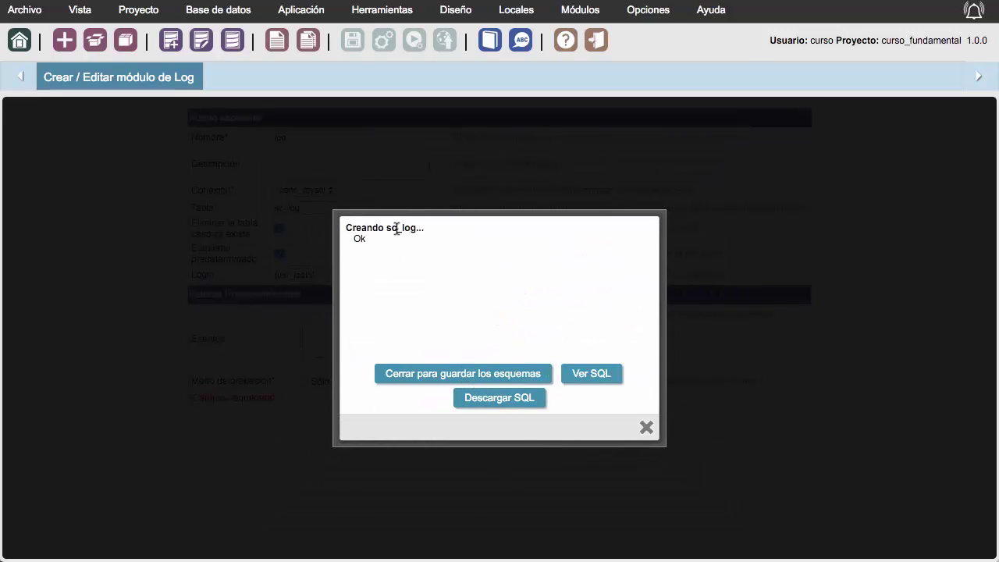
click(468, 379)
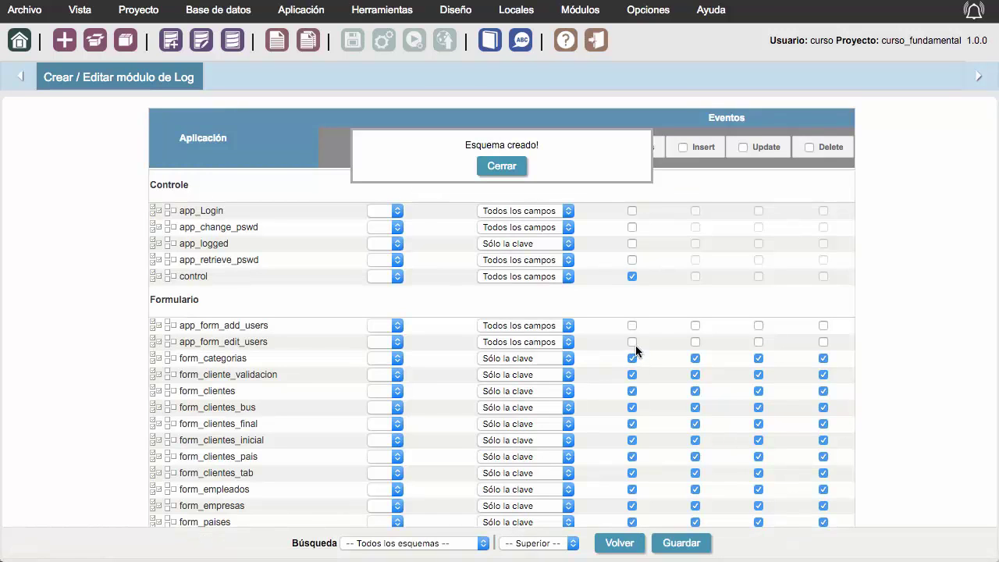
click(517, 165)
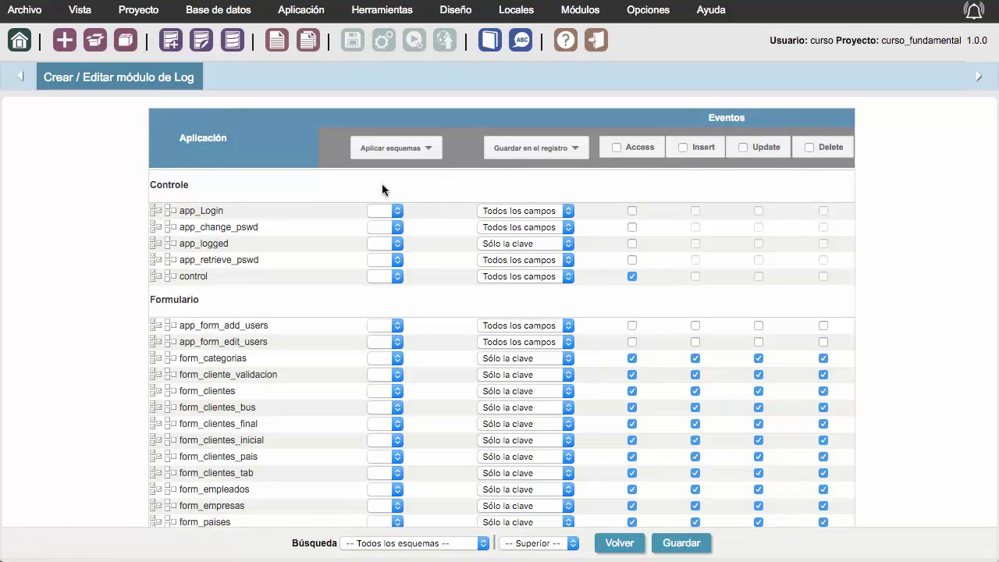
- Apply the "log" scheme to all applications in the project and save the assignments
scroll(458, 356, down, 2)
scroll(458, 351, down, 6)
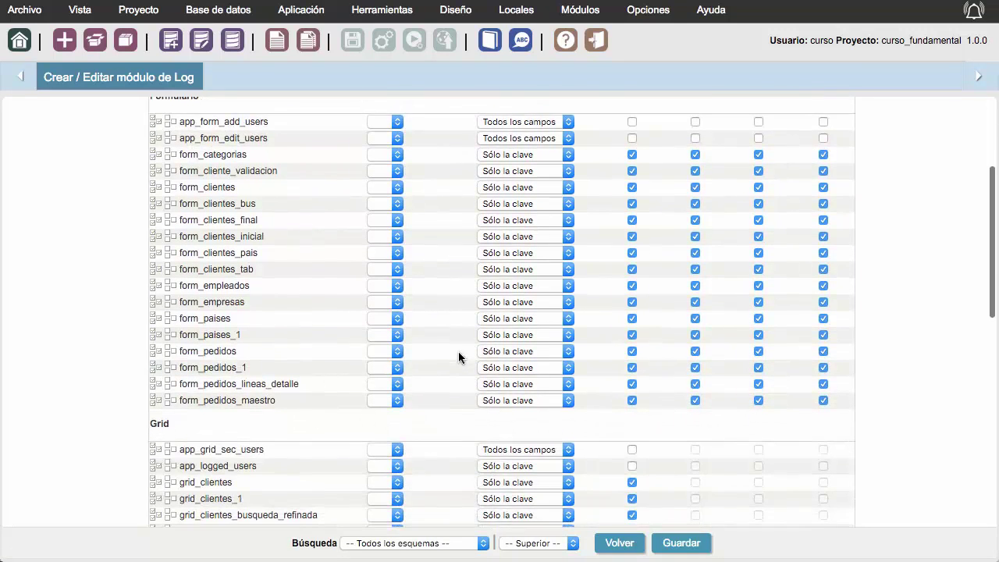
scroll(458, 351, up, 8)
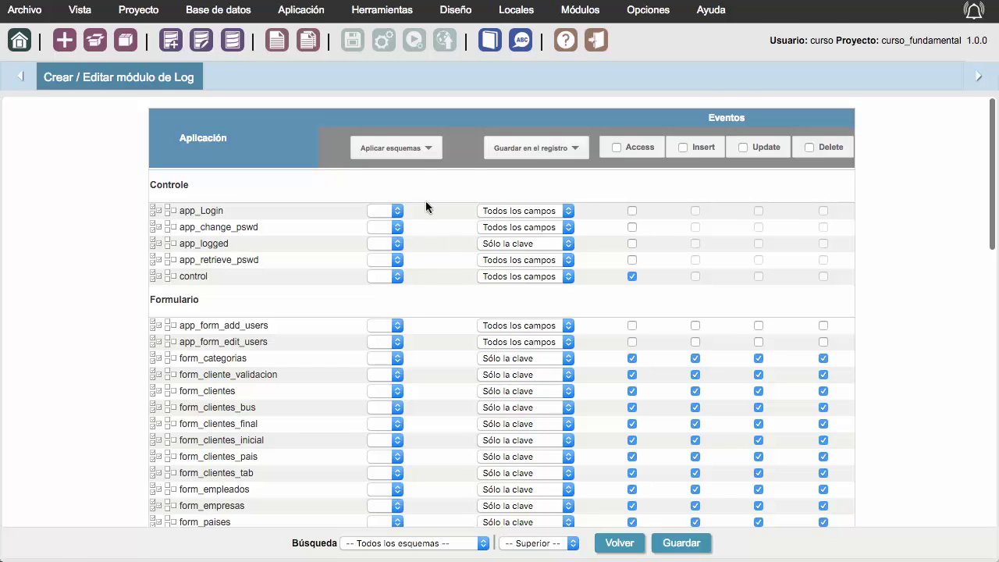
click(426, 149)
click(375, 187)
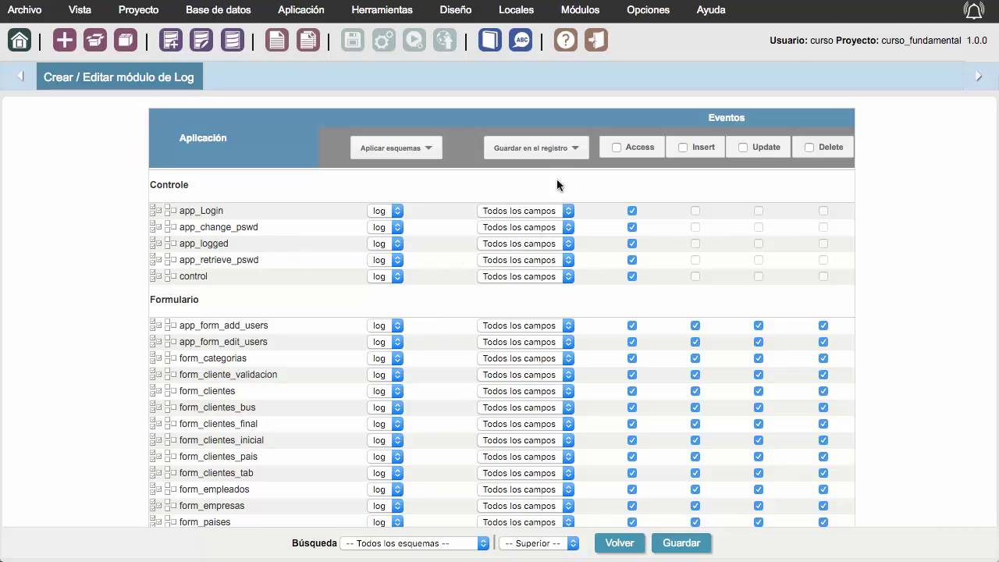
click(552, 211)
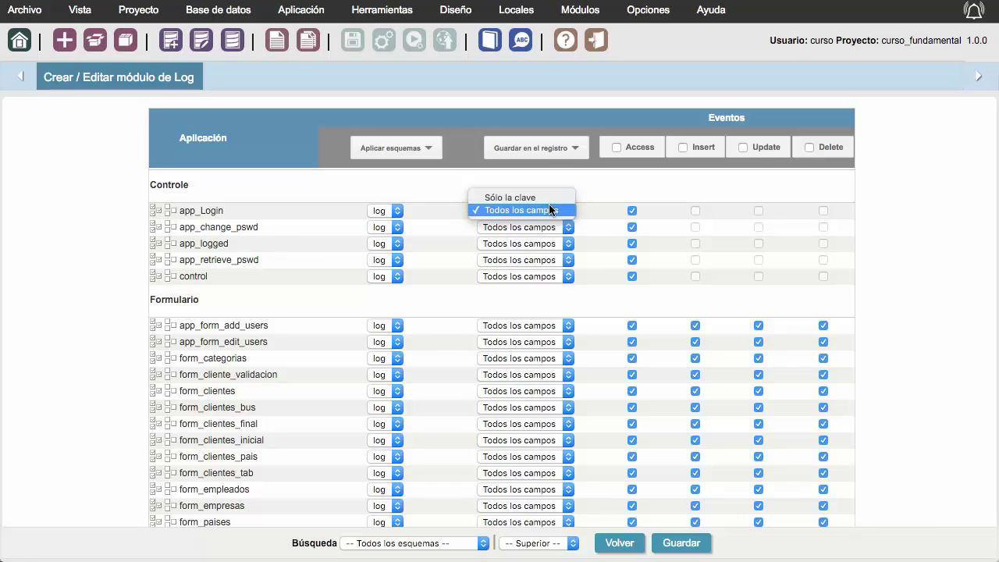
click(550, 209)
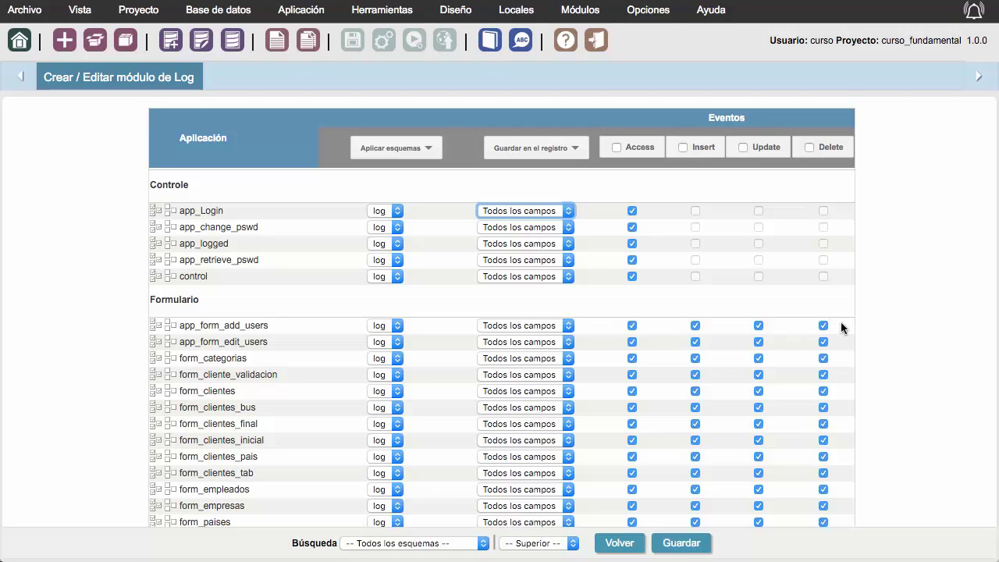
scroll(841, 326, down, 15)
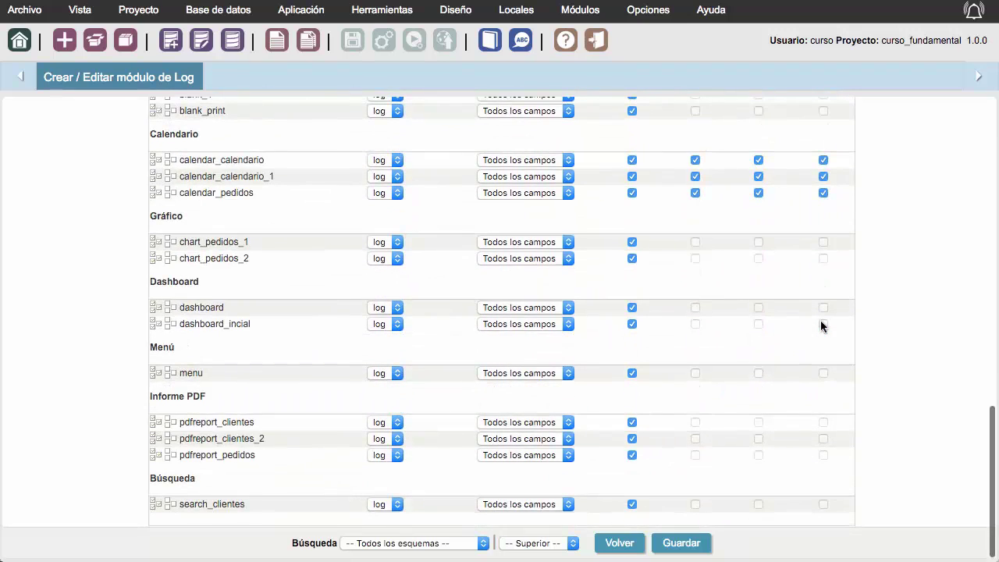
click(683, 543)
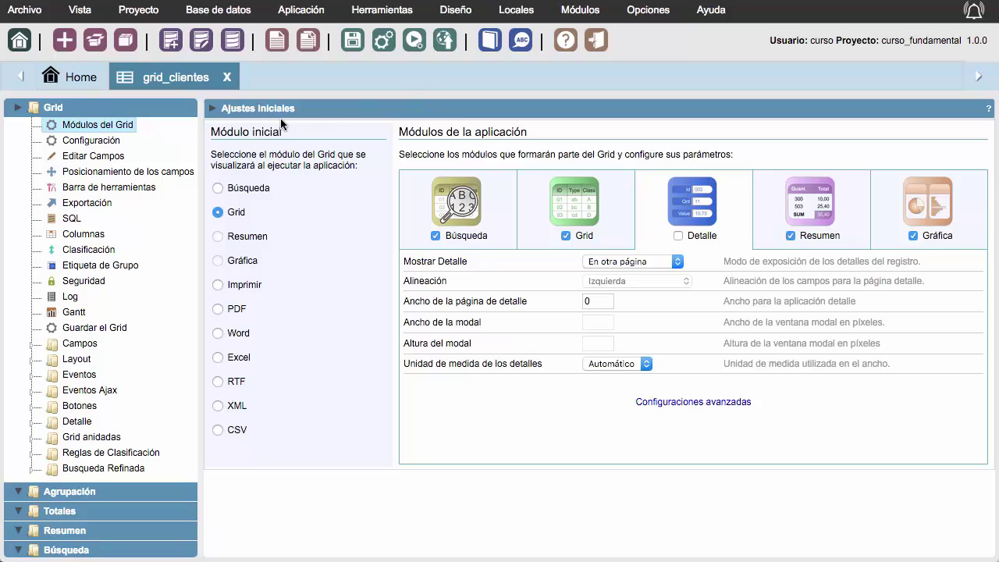
- Run the grid_clientes application, supplying the user's login name for the usr_login variable
click(414, 40)
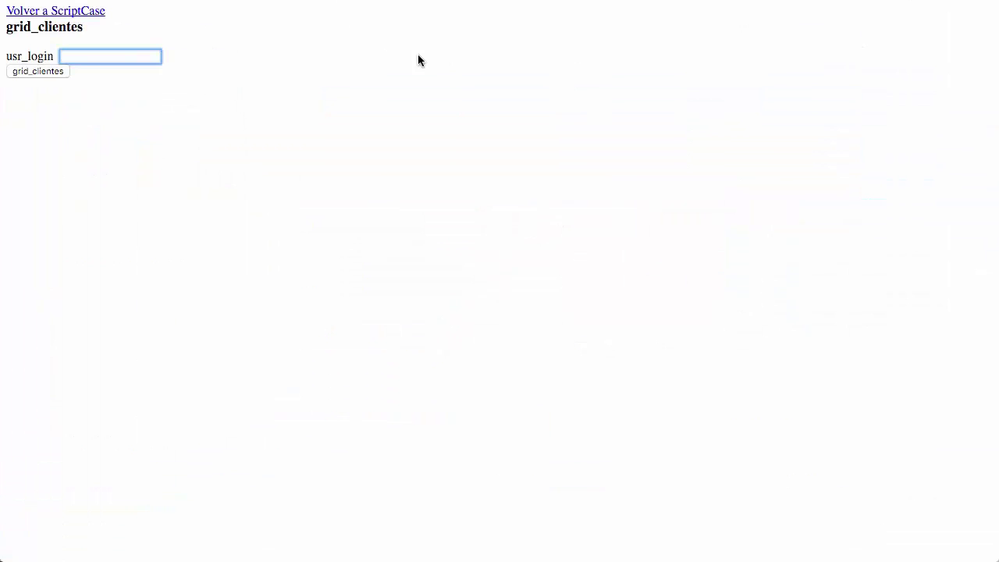
text(pa)
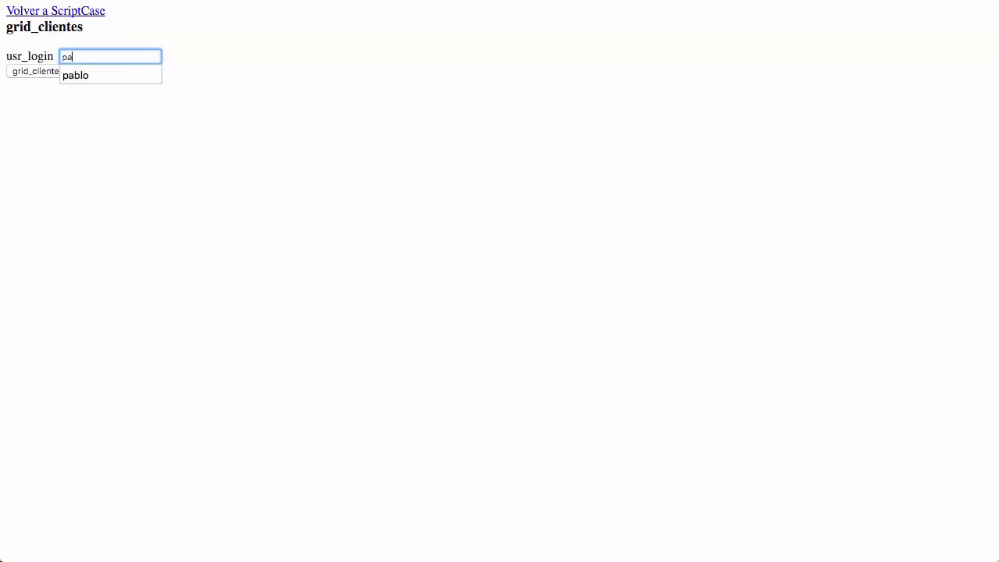
text(blo)
key(Return)
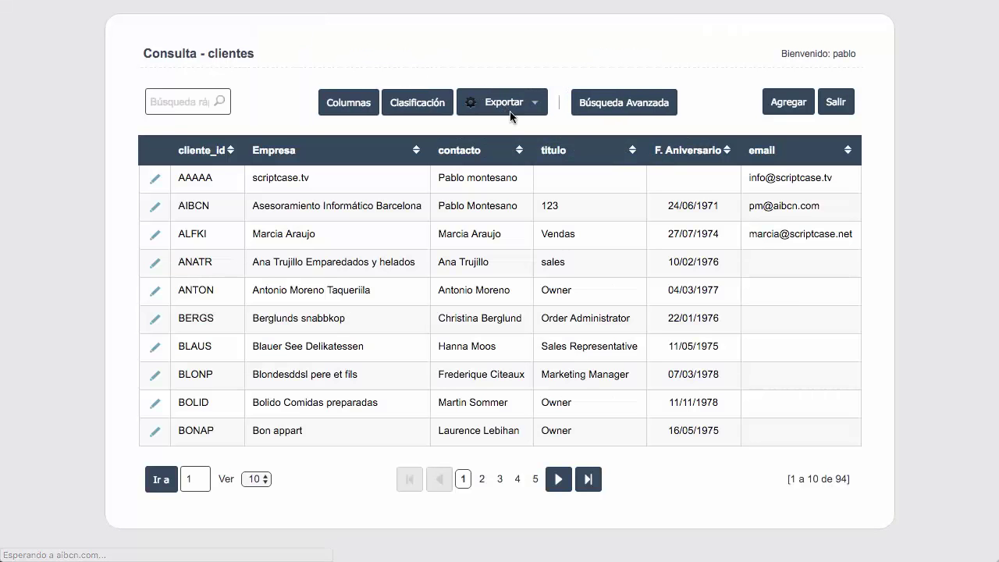
- Fill in the postal code of the scriptcase.tv client, update the record and return to the client list
click(156, 181)
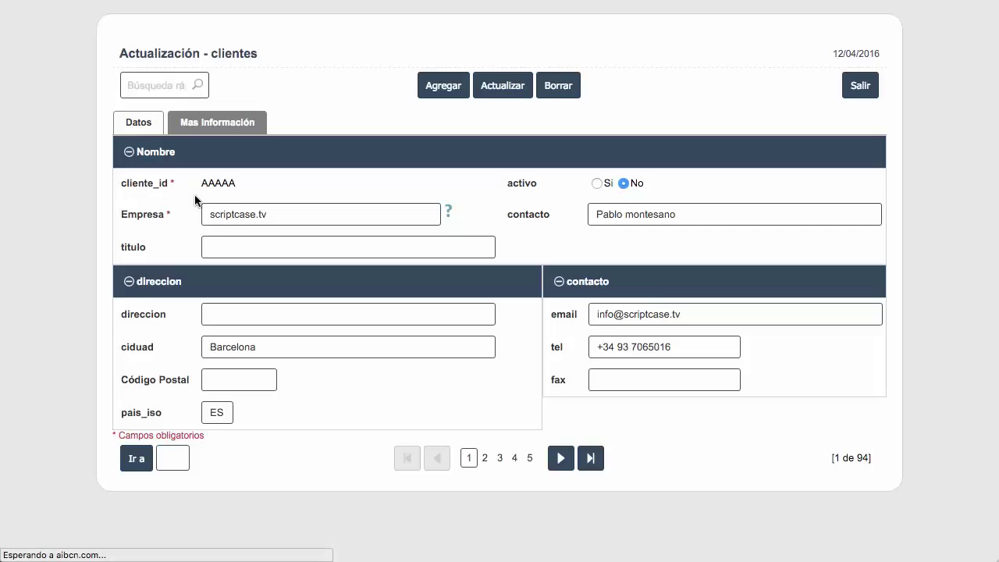
click(238, 376)
text(0)
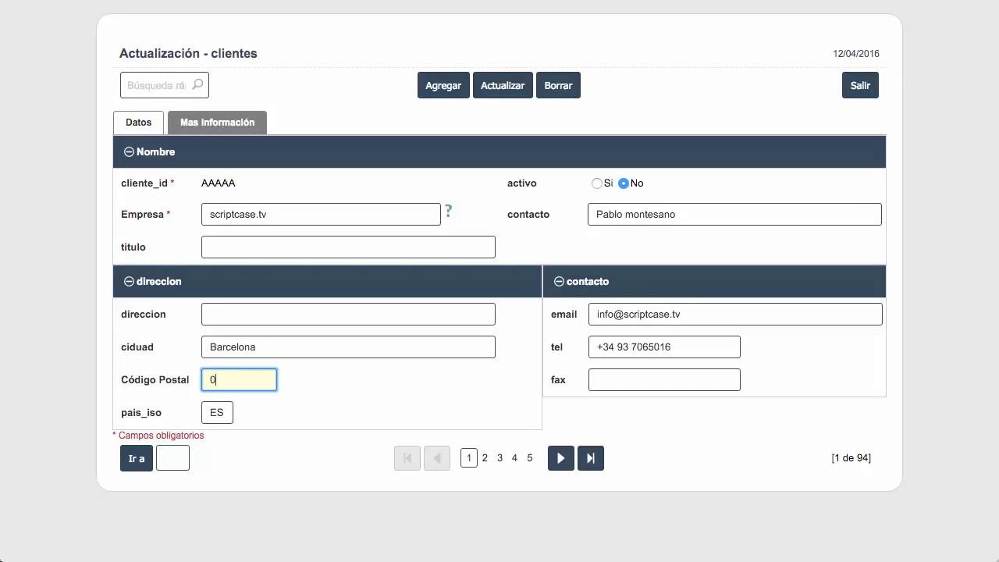
text(8348)
click(514, 86)
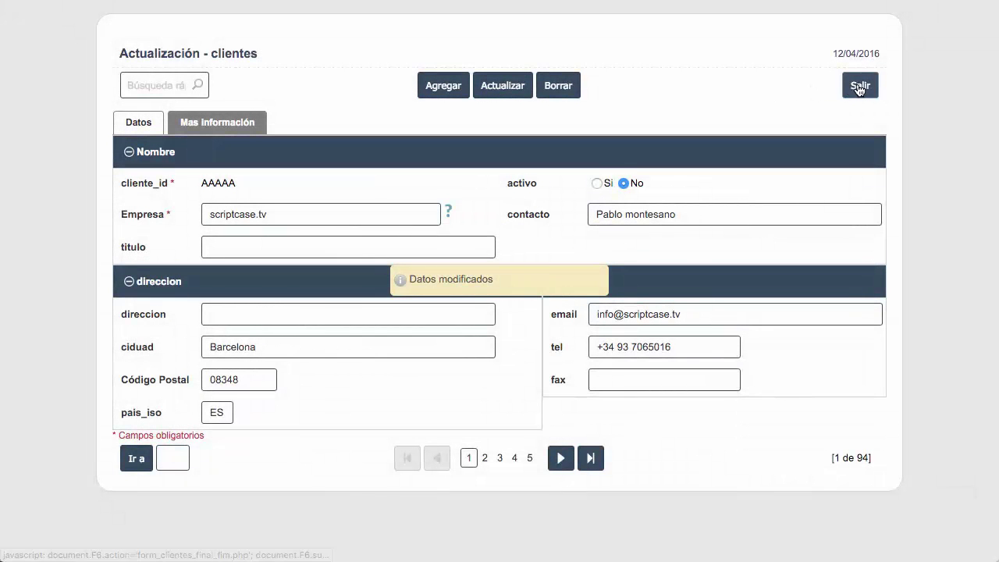
click(861, 87)
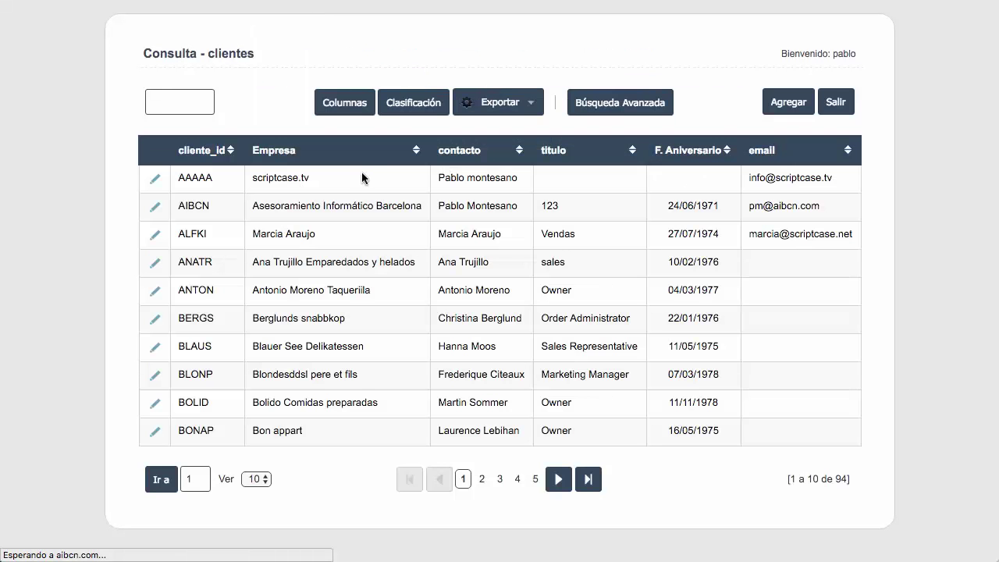
- Delete the client in the fifth row of the list, confirm the deletion and exit the client form
click(156, 292)
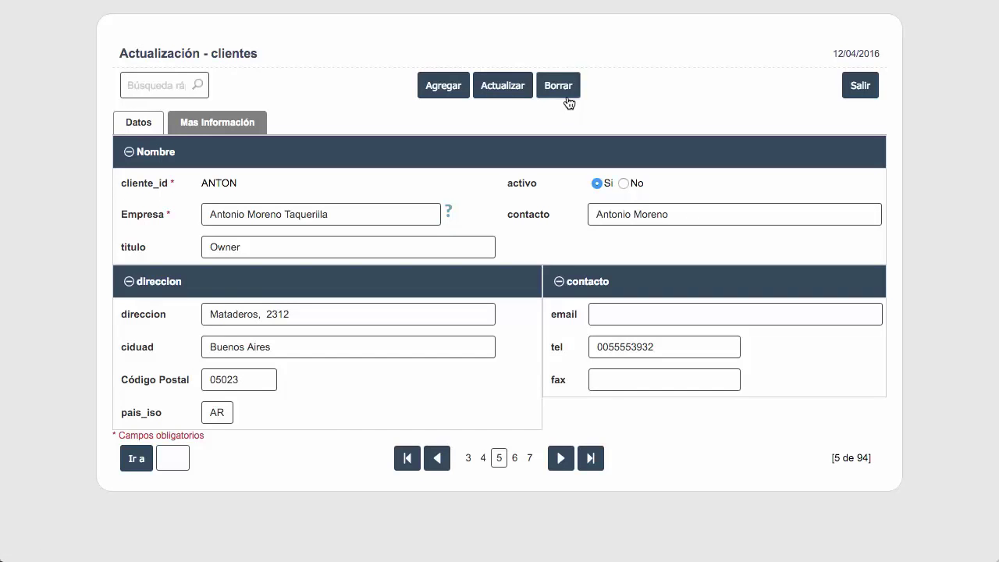
click(566, 89)
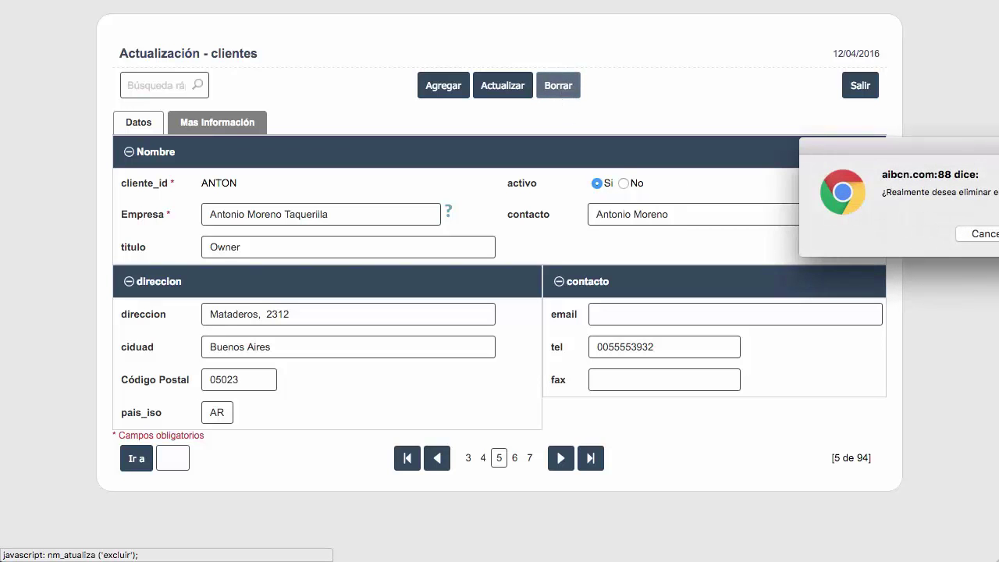
drag(975, 152, 814, 160)
click(918, 244)
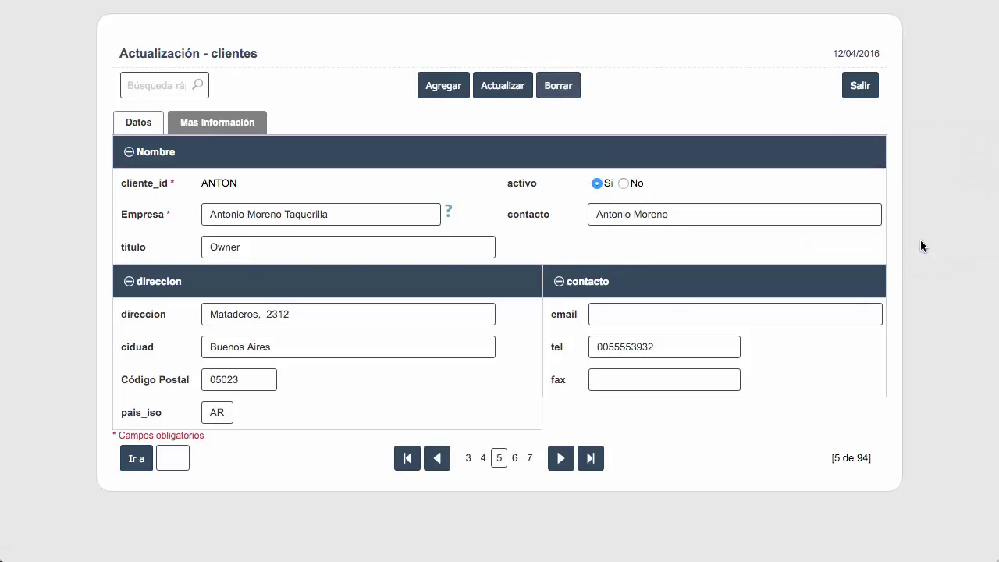
click(852, 92)
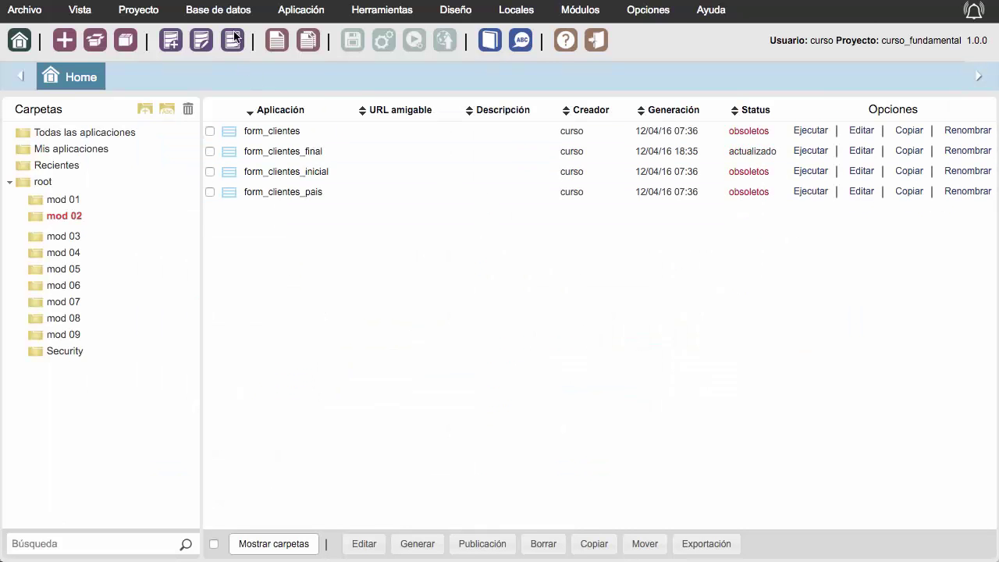
- Open the conn_mysql connection in the database manager and show the structure of the sc_log table
click(233, 11)
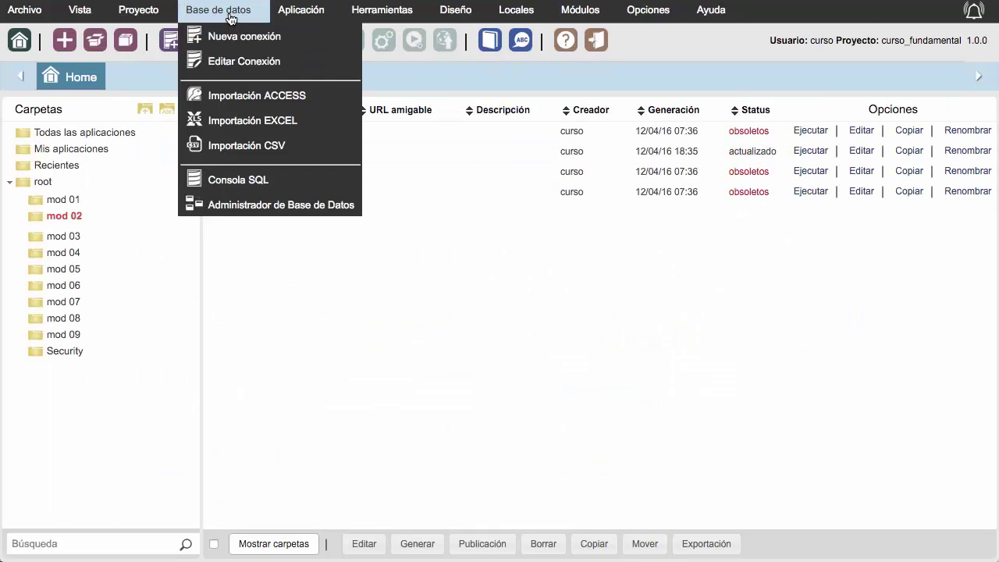
click(235, 202)
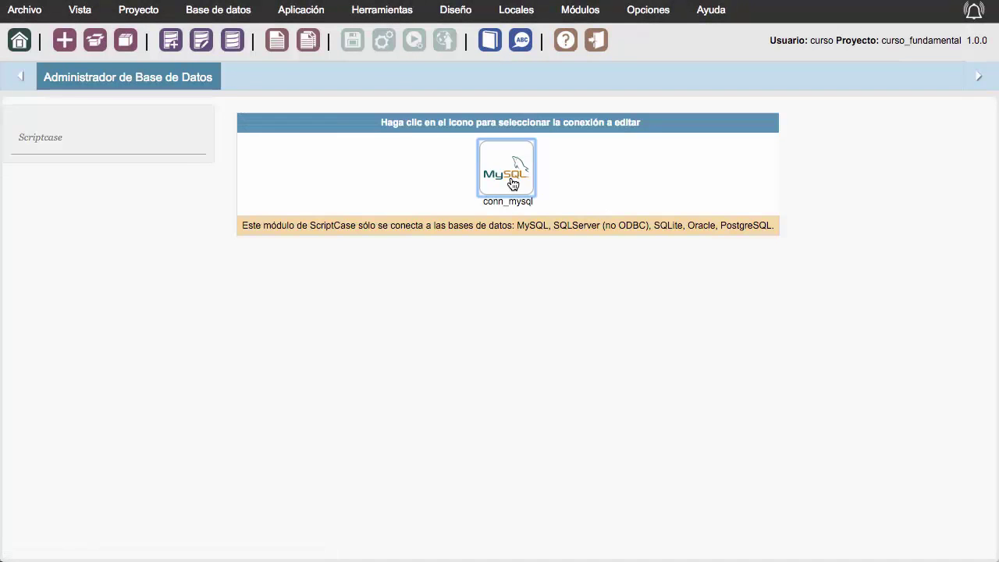
scroll(117, 332, down, 5)
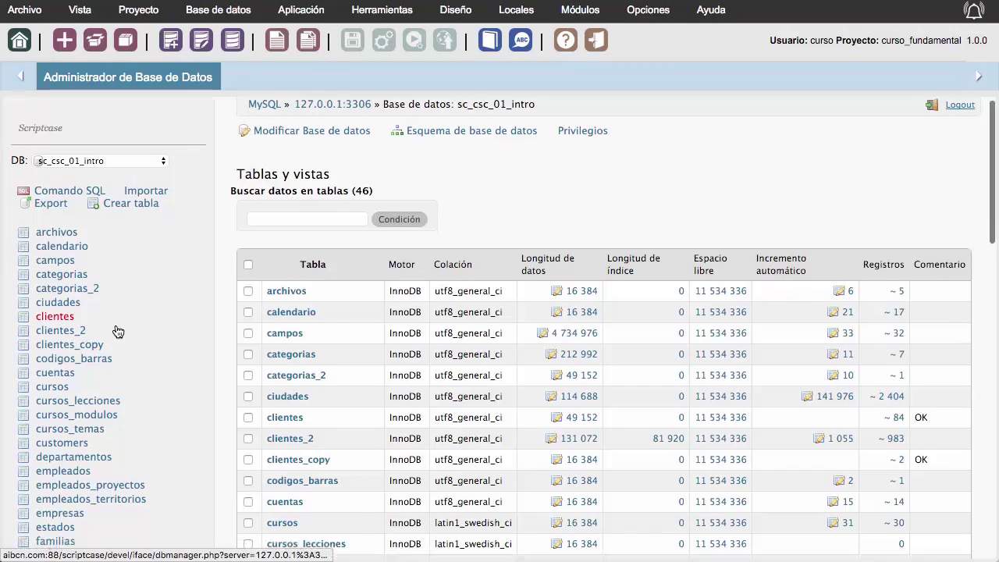
scroll(117, 331, down, 5)
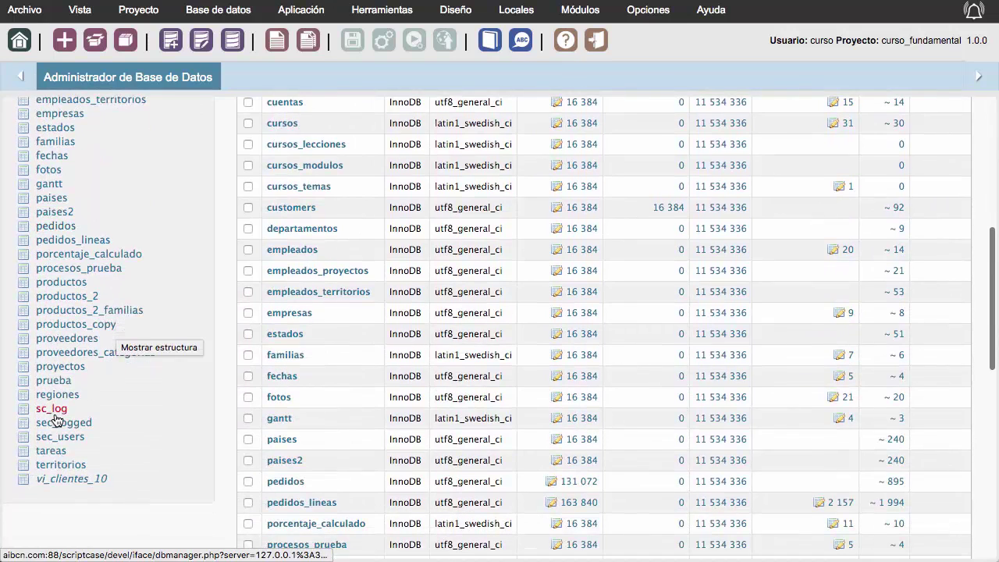
click(52, 407)
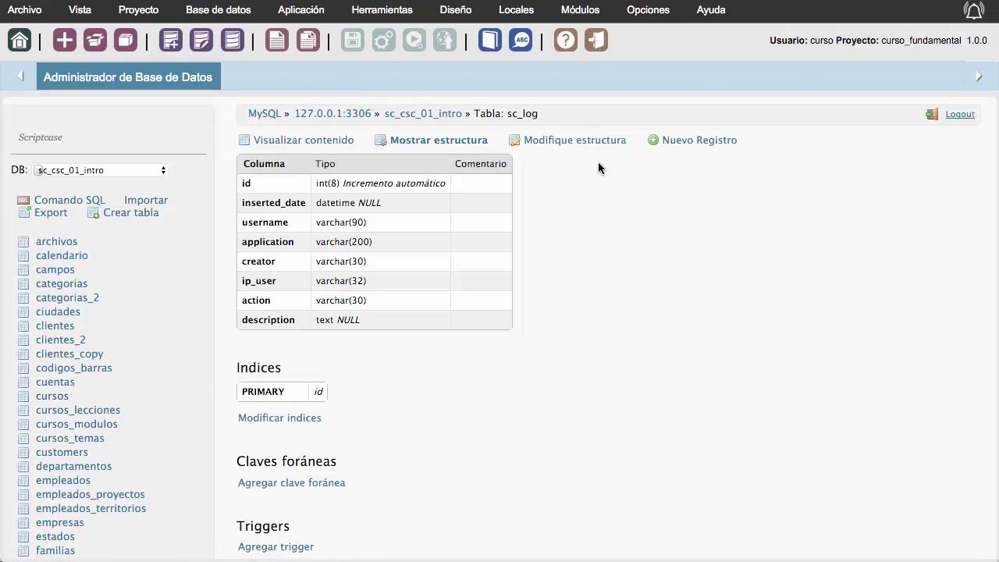
- Display the contents of the sc_log table and examine the action and description columns of the logged update and delete records
click(329, 142)
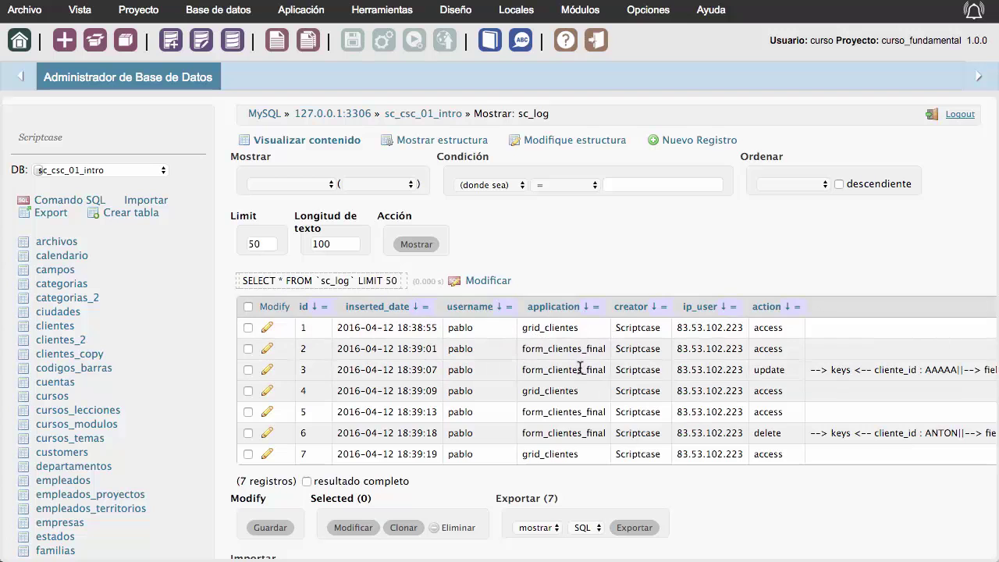
scroll(580, 368, right, 1)
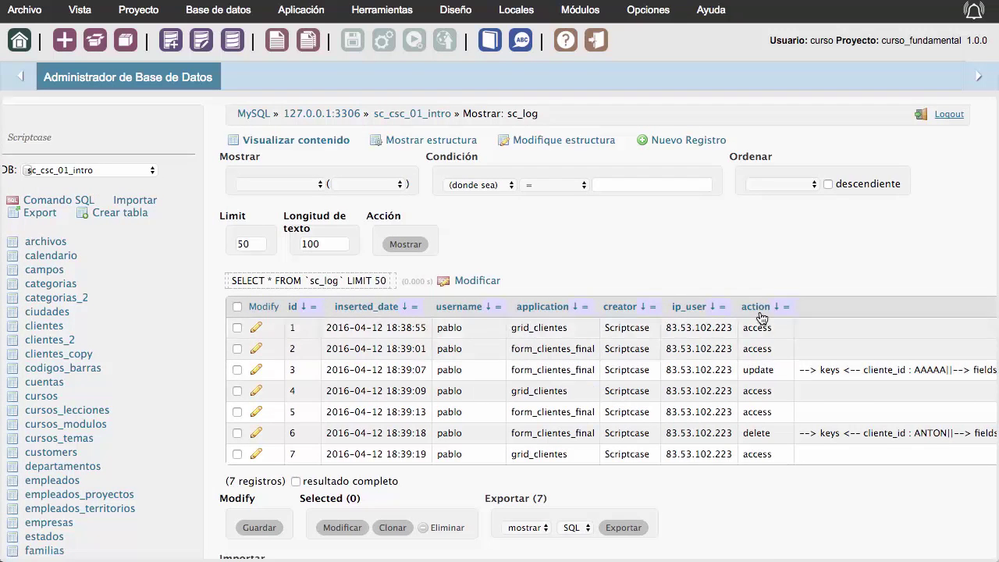
scroll(761, 370, right, 10)
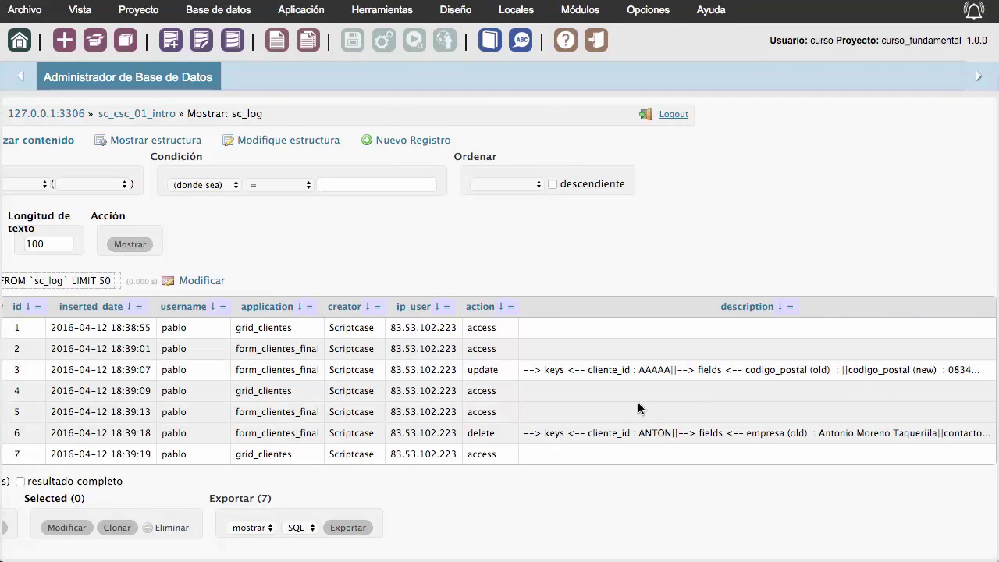
scroll(638, 402, left, 3)
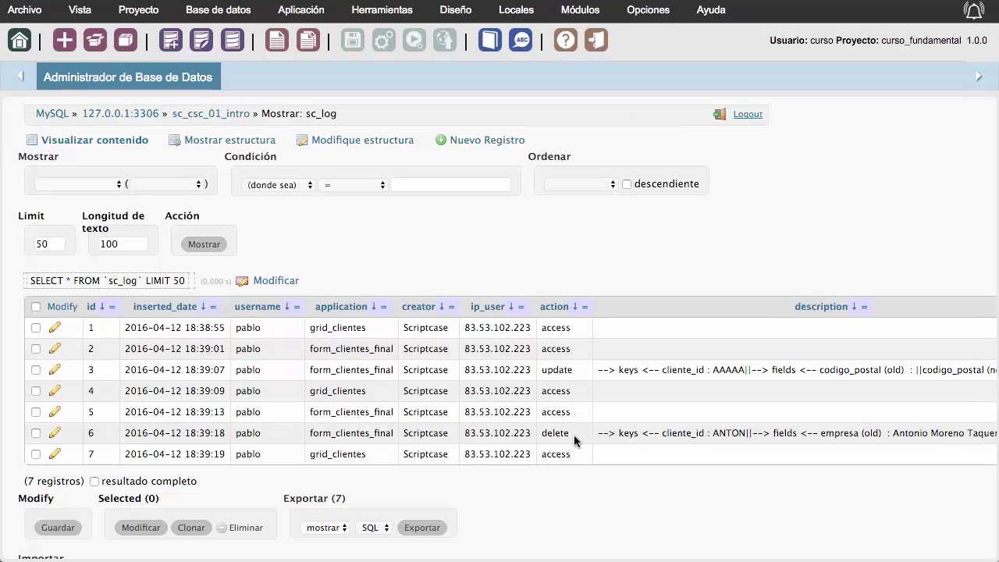
scroll(778, 430, left, 6)
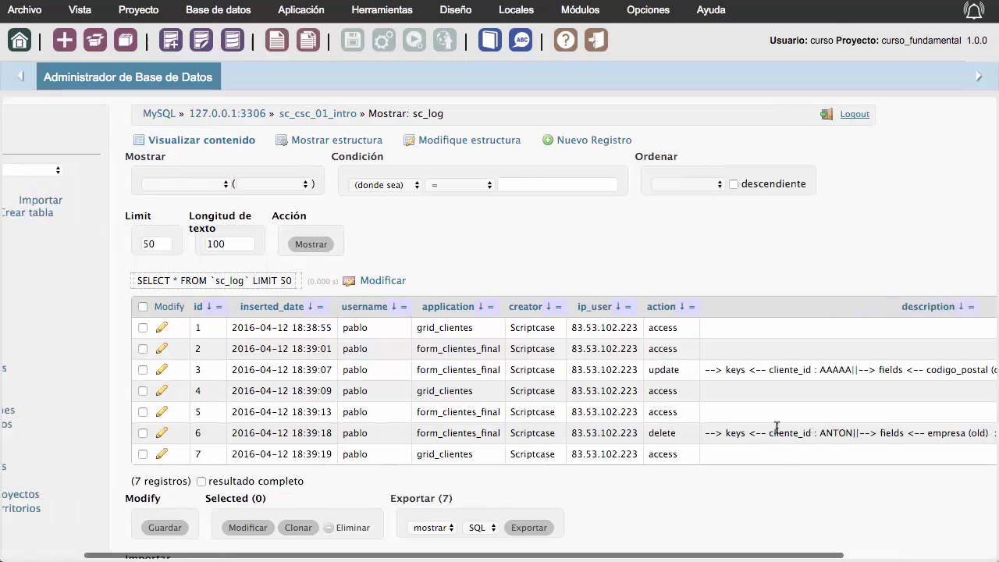